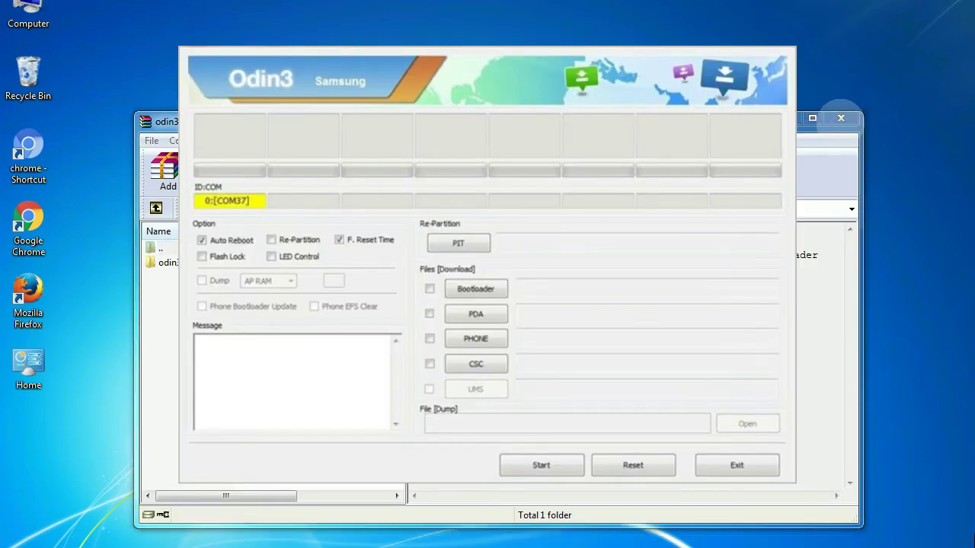
Close the WinRAR window behind Odin3 while the HOME.tar.md5 flash continues.
{"action": "left_click", "coordinate": [841, 118]}
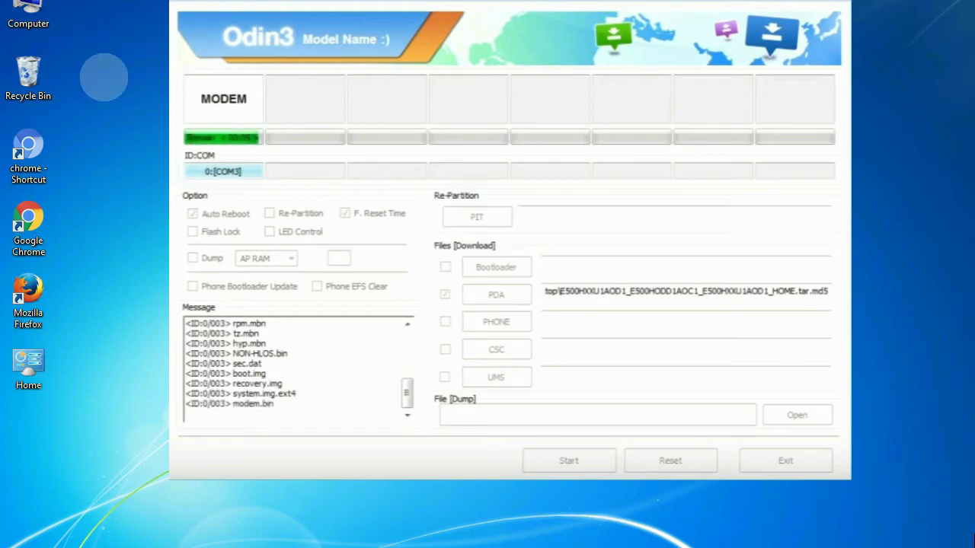
Close the Odin3 window to get back to the desktop holding the Odin_v3.09 zip.
{"action": "left_click", "coordinate": [32, 68]}
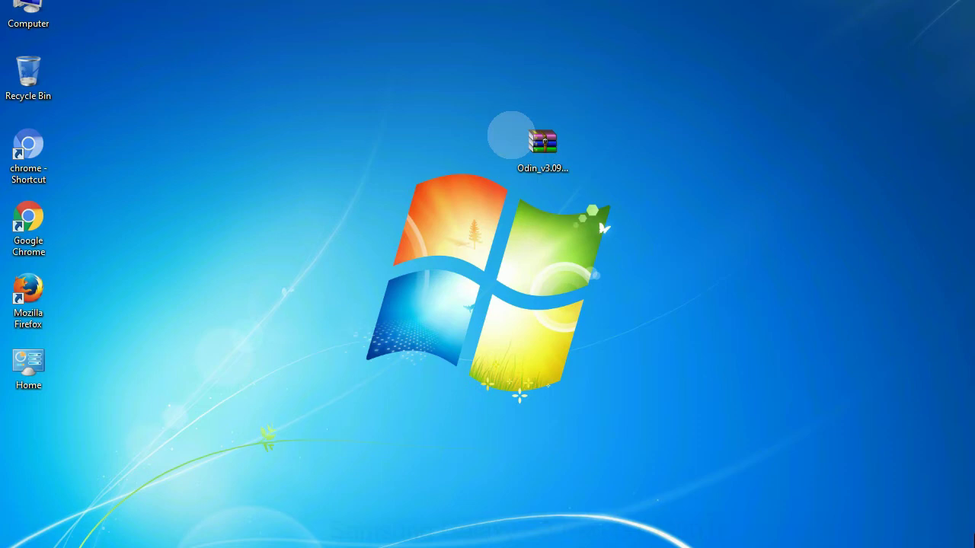
Extract the Odin_v3.09 zip onto the desktop with Extract Here.
{"action": "left_click", "coordinate": [538, 138]}
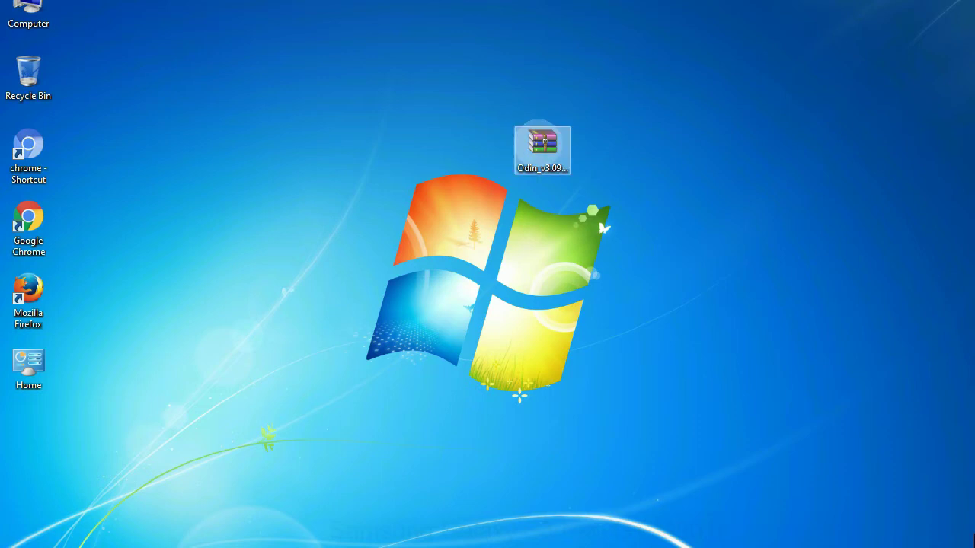
{"action": "right_click", "coordinate": [538, 142]}
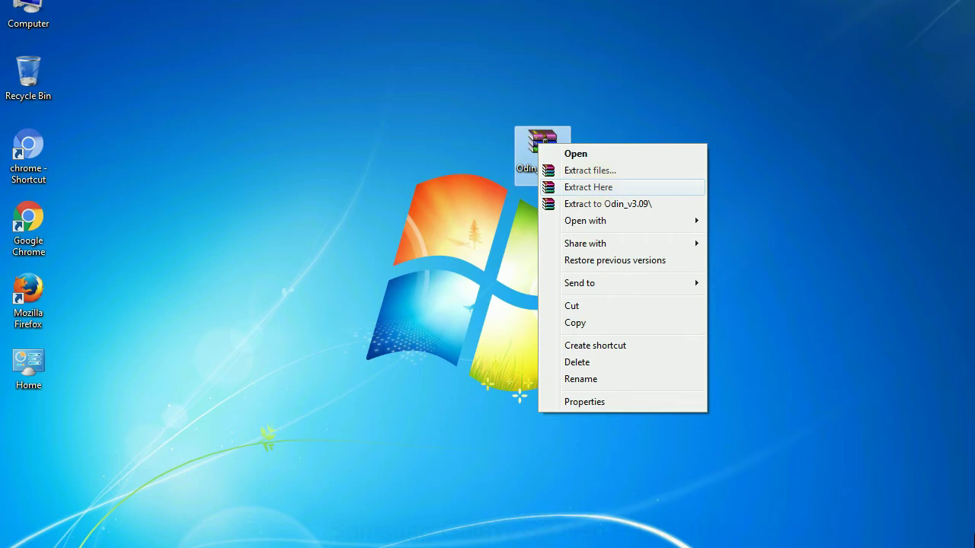
{"action": "left_click", "coordinate": [588, 187]}
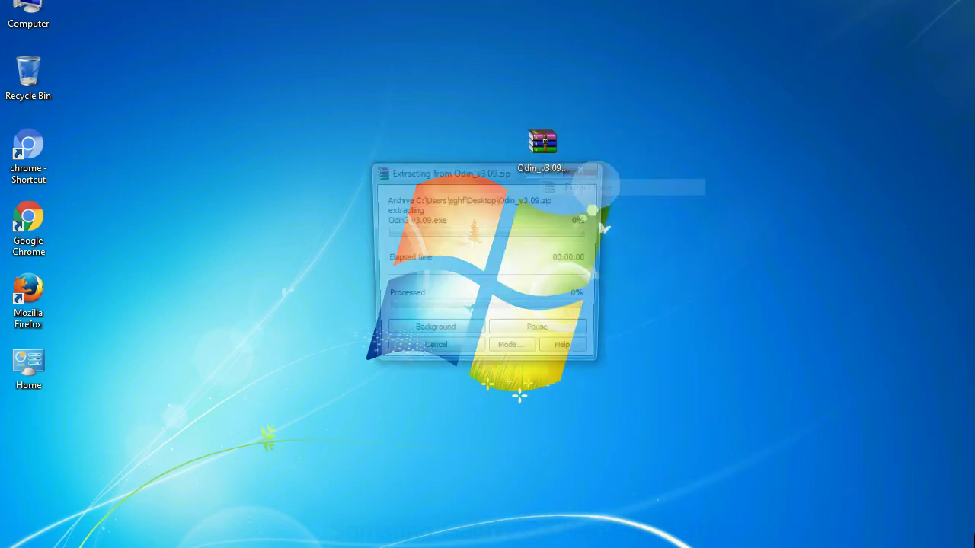
Run Odin3 v3.09.exe from the extracted Odin_v3.09 folder as administrator.
{"action": "double_click", "coordinate": [425, 146]}
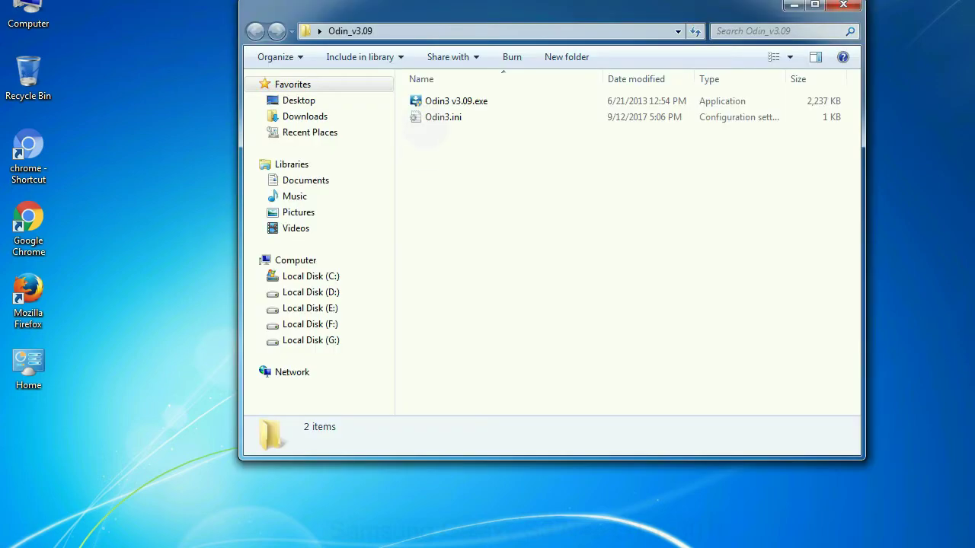
{"action": "right_click", "coordinate": [442, 104]}
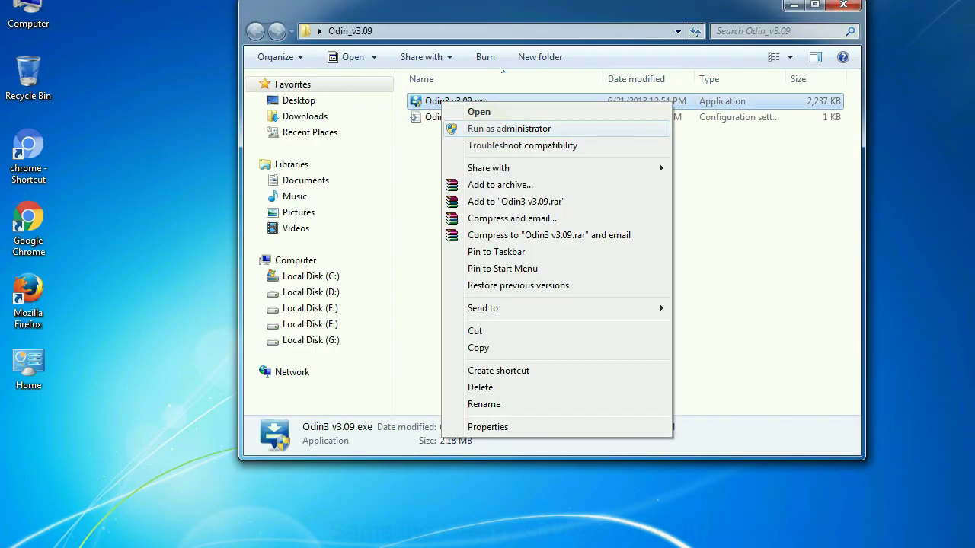
{"action": "left_click", "coordinate": [509, 128]}
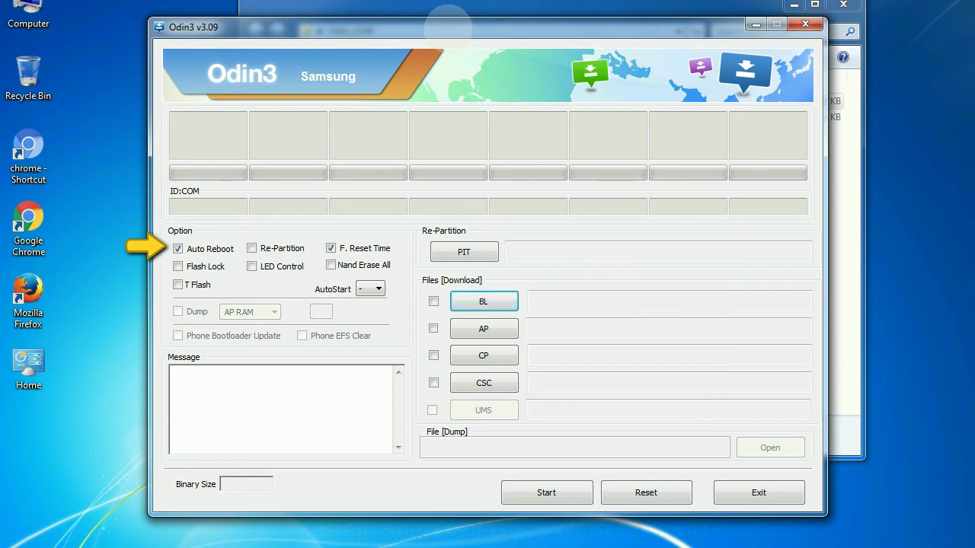
Drag the Odin3 v3.09 window toward the top-right of the desktop.
{"action": "left_click_drag", "start_coordinate": [450, 24], "coordinate": [487, 4]}
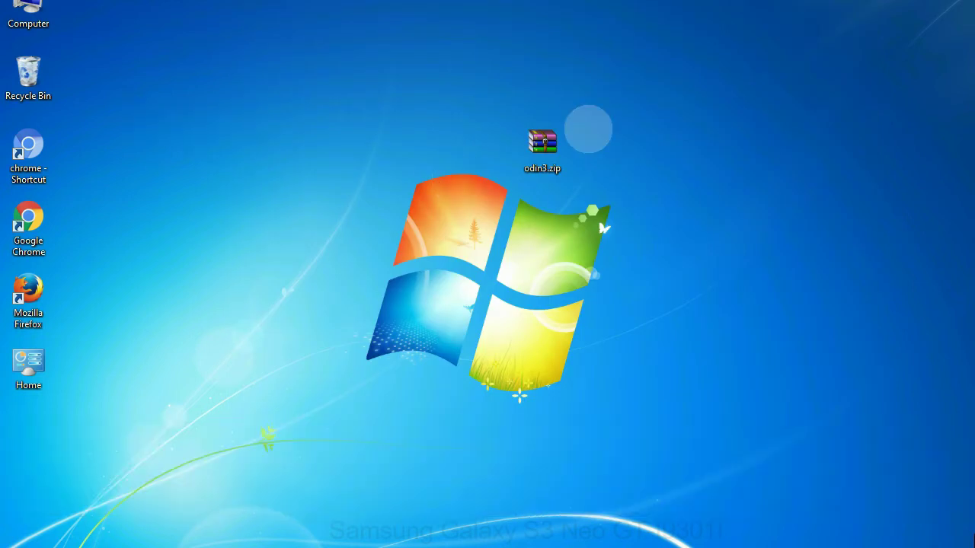
{"action": "left_click", "coordinate": [533, 143]}
{"action": "double_click", "coordinate": [530, 144]}
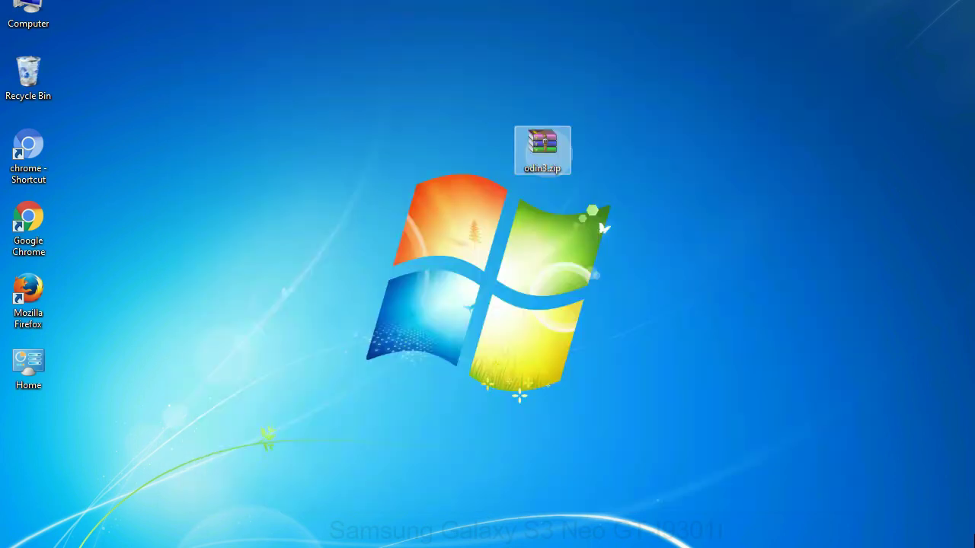
{"action": "left_click", "coordinate": [609, 143]}
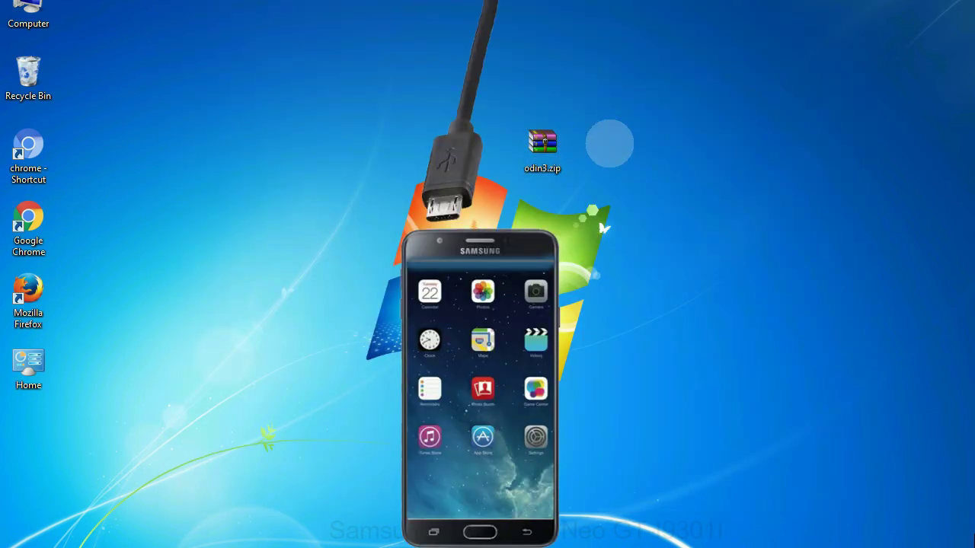
{"action": "left_click", "coordinate": [500, 180]}
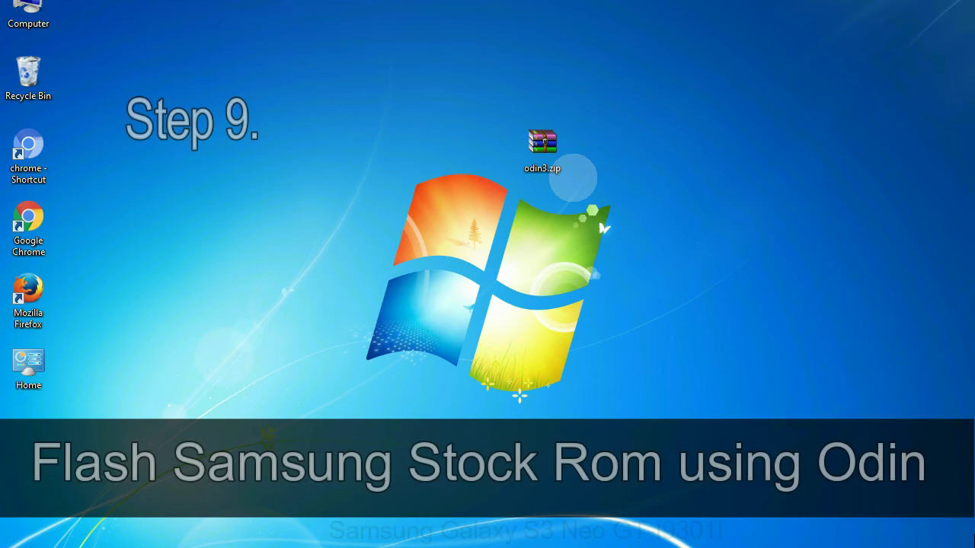
Load HOME.tar.md5 from the Desktop as Odin3's PDA firmware file.
{"action": "left_click", "coordinate": [564, 152]}
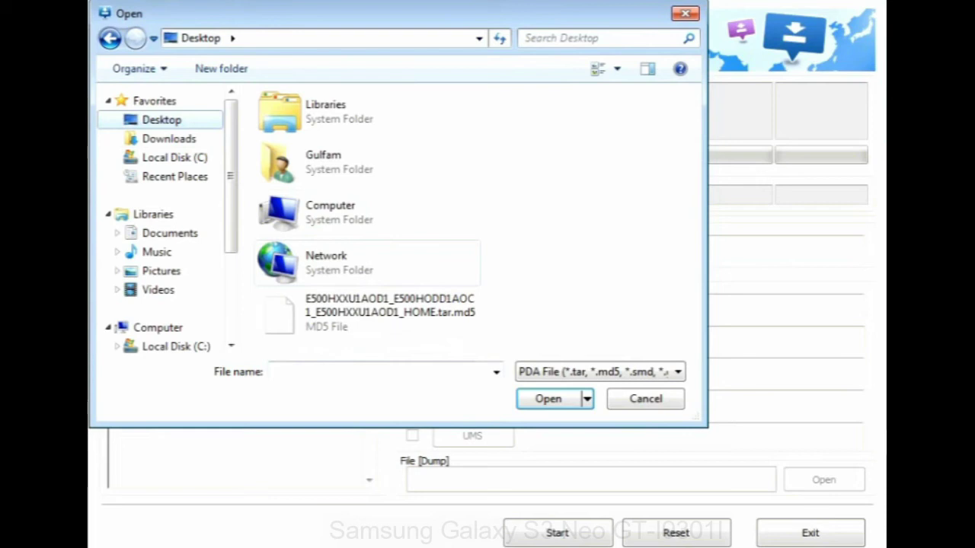
{"action": "double_click", "coordinate": [390, 312]}
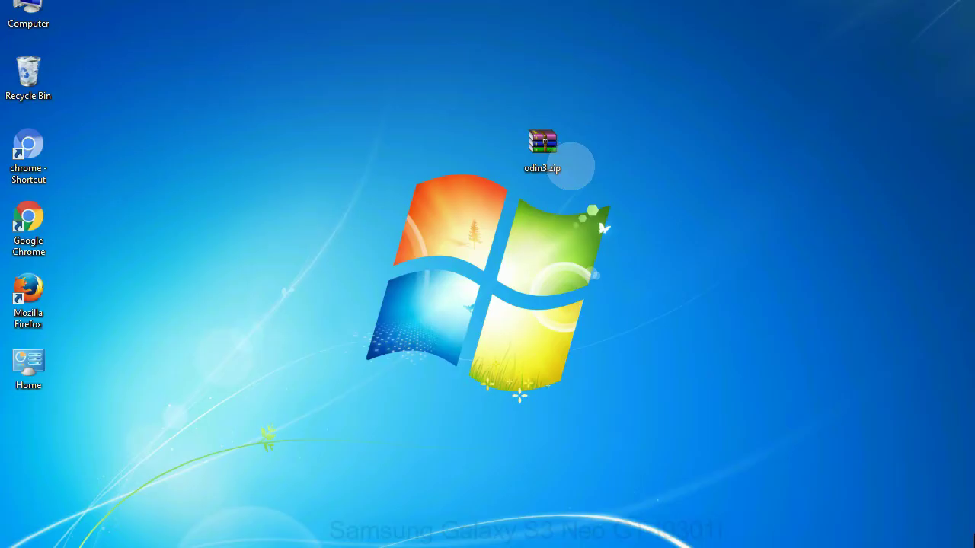
{"action": "left_click", "coordinate": [567, 156]}
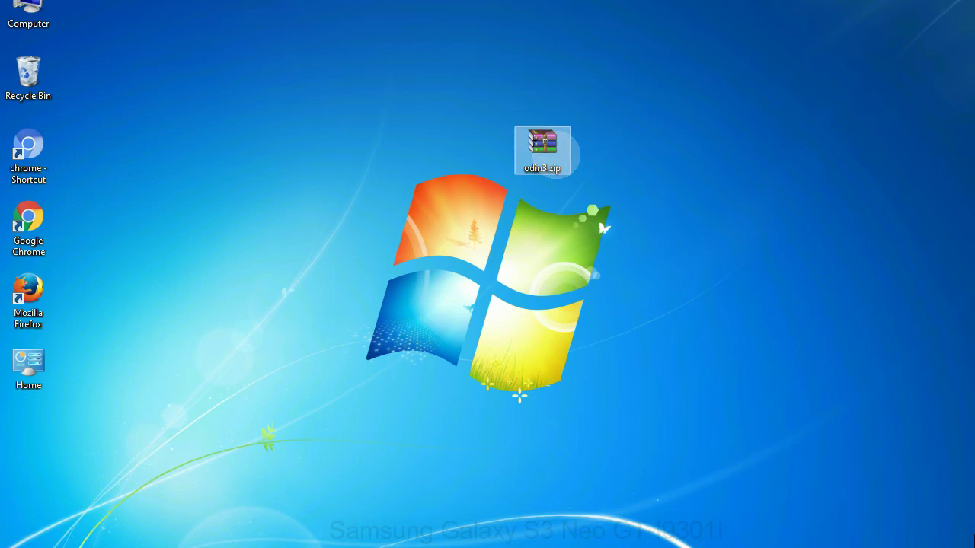
{"action": "left_click", "coordinate": [577, 160]}
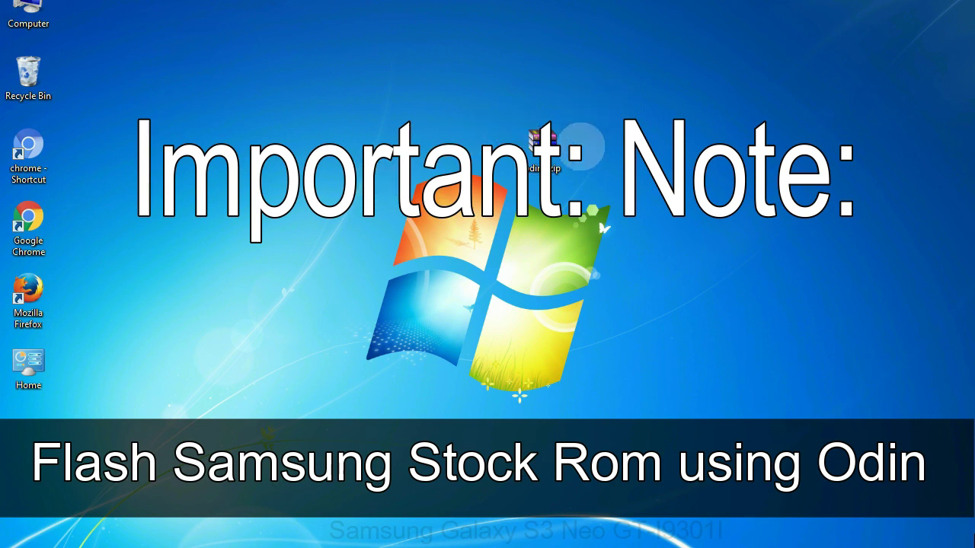
{"action": "left_click", "coordinate": [567, 146]}
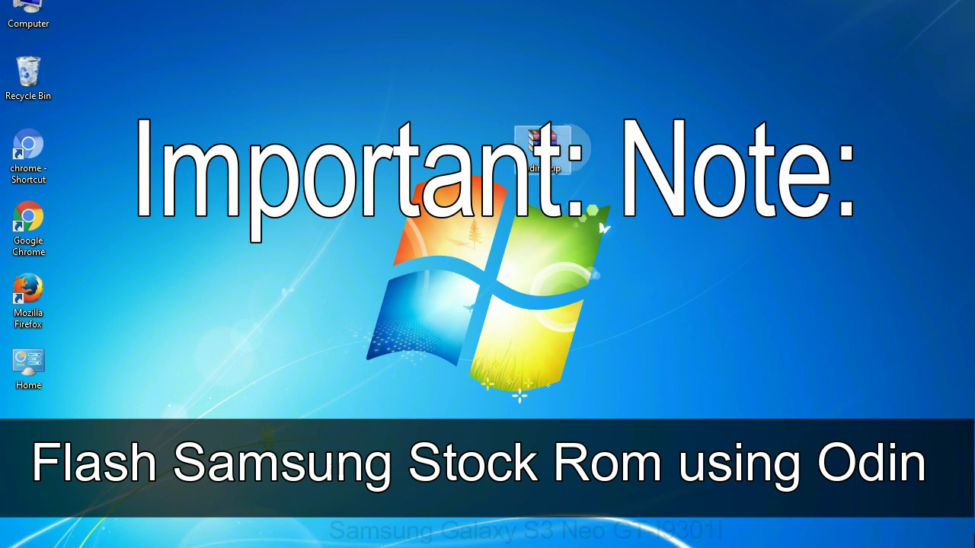